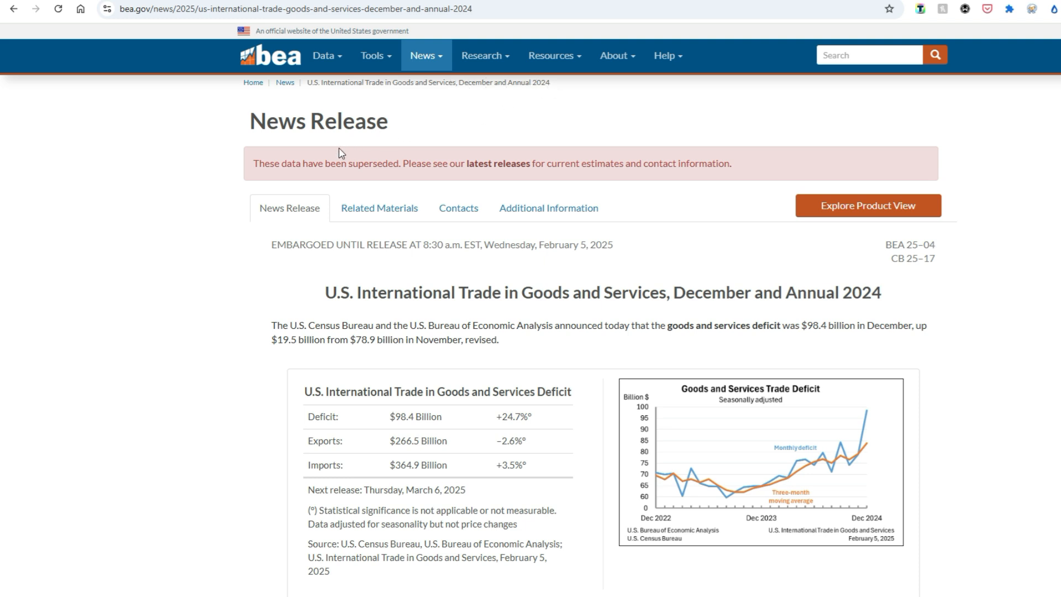
# - Open the news release's related materials, then switch to Excel and show the Exhibit 14 sheet of the December 2024 trade workbook
pyautogui.click(375, 208)
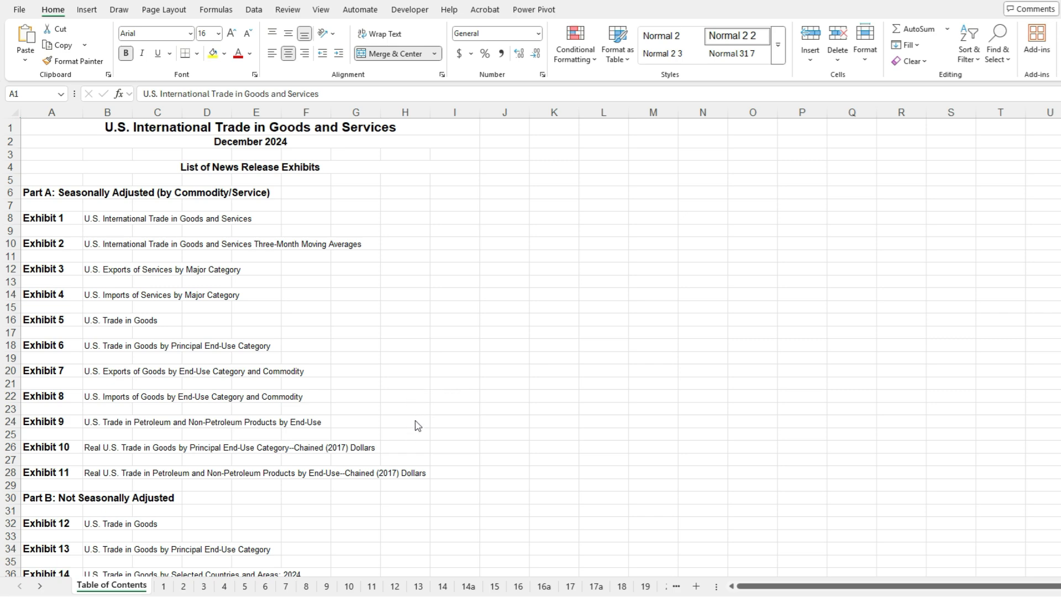
pyautogui.click(442, 587)
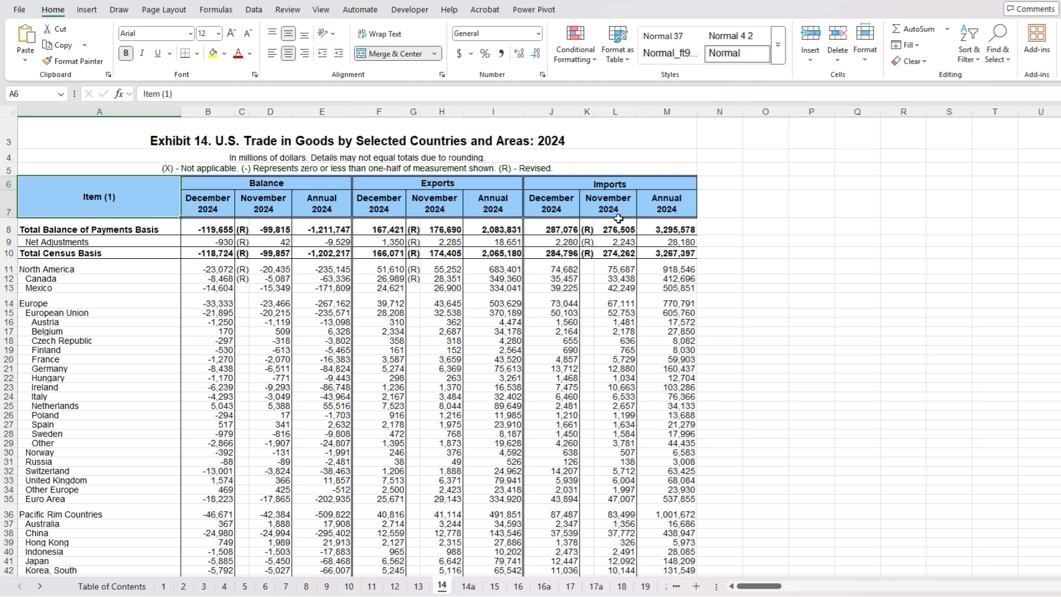
# - Highlight the Annual 2024 balance and imports columns, then the China row, to examine the source figures
pyautogui.click(315, 113)
pyautogui.keyDown('ctrl'); pyautogui.click(686, 112); pyautogui.keyUp('ctrl')
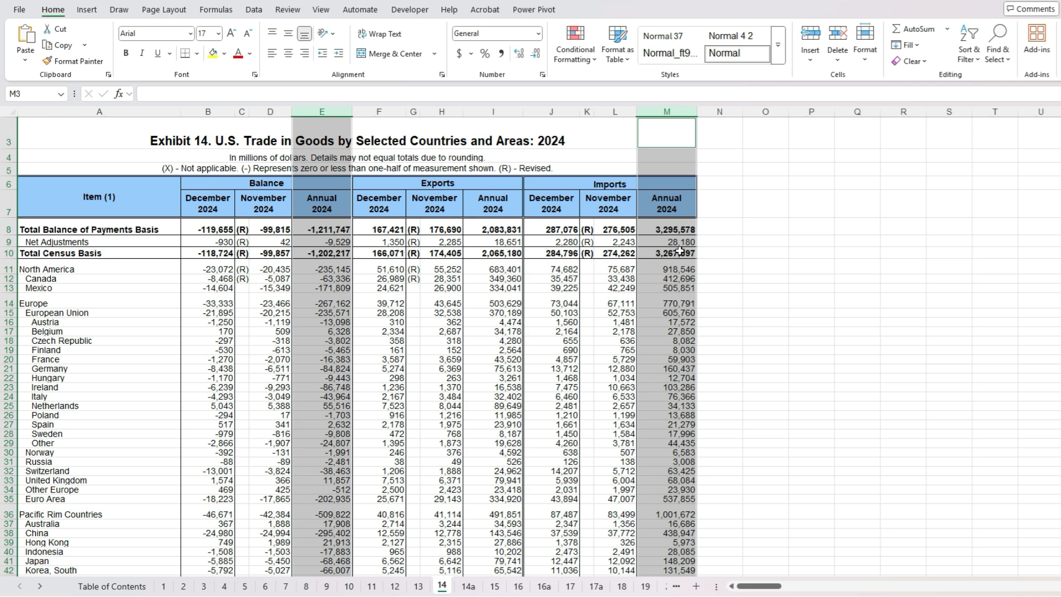
pyautogui.click(8, 533)
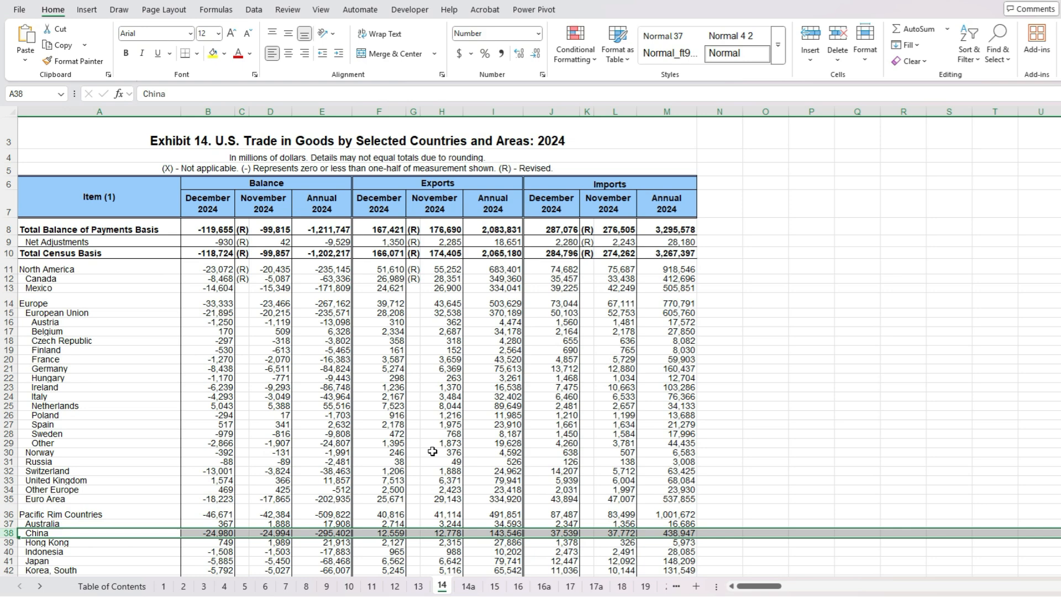
# - Paste the Reciprocal Tariffs picture into the sheet, enlarge it and place it beside the table from column Q
pyautogui.hotkey('ctrl', 'v')
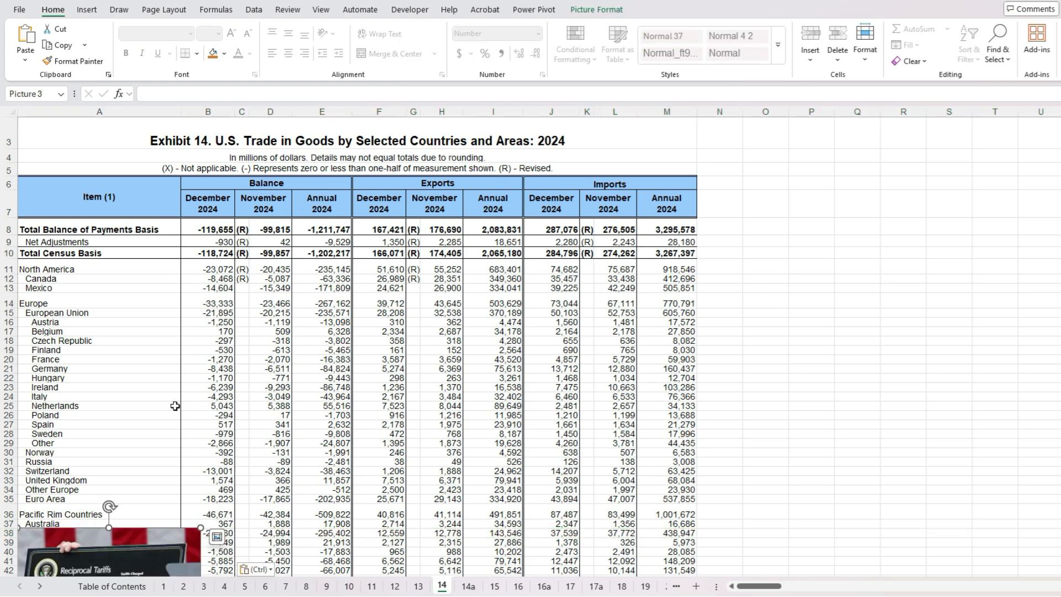
pyautogui.moveTo(133, 548); pyautogui.dragTo(856, 198)
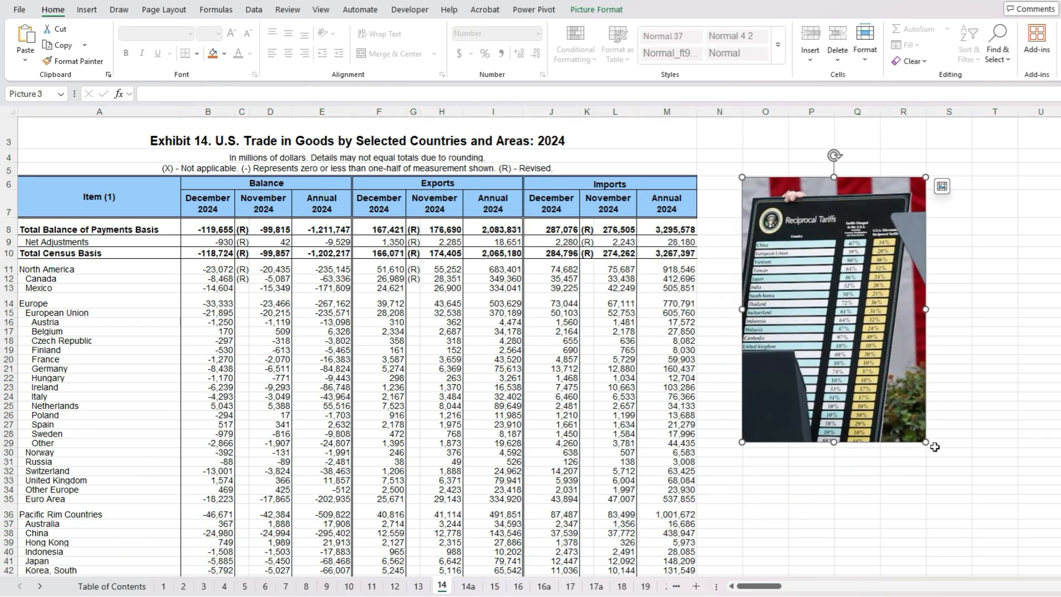
pyautogui.moveTo(927, 442); pyautogui.dragTo(1011, 565)
pyautogui.moveTo(782, 312); pyautogui.dragTo(879, 288)
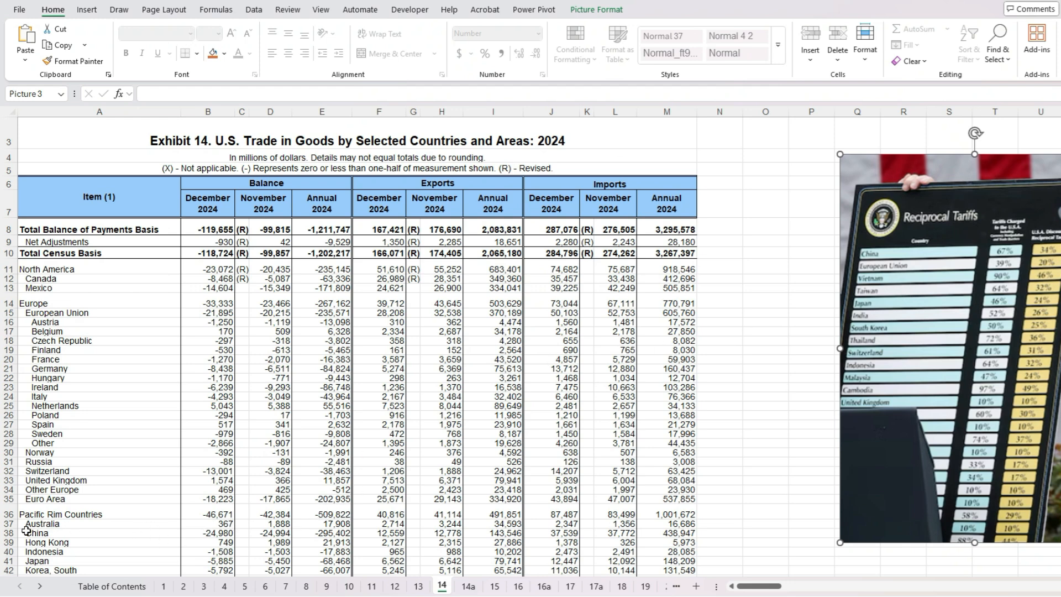
# - Calculate China's trade deficit as a share of imports in N38 with the formula =E38/-M38
pyautogui.click(9, 533)
pyautogui.click(725, 532)
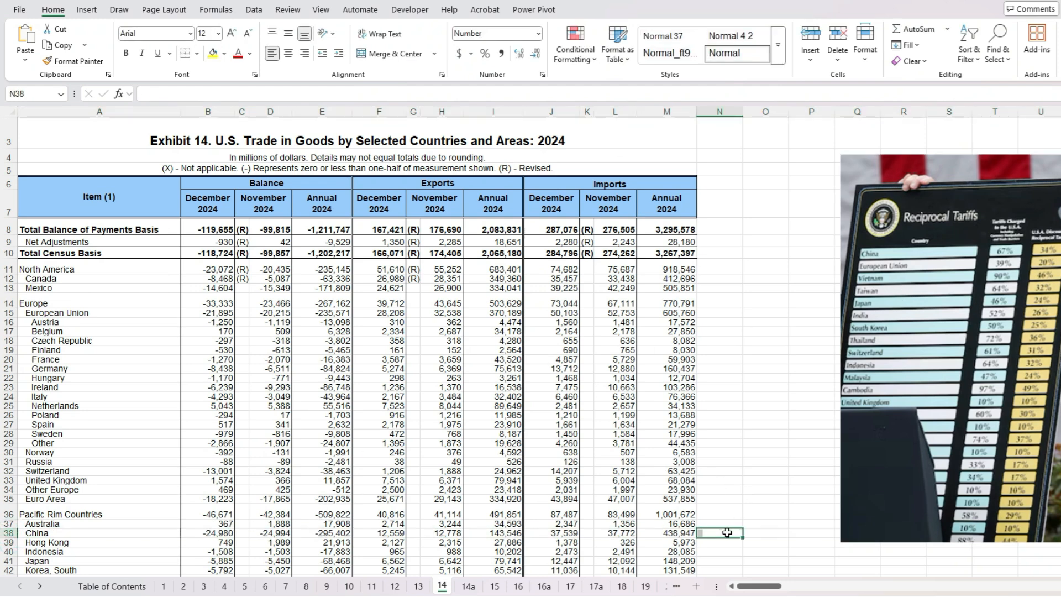
pyautogui.write('=L38')
pyautogui.press('Left')
pyautogui.press('Left')
pyautogui.press('Left')
pyautogui.press('Left')
pyautogui.press('Left')
pyautogui.press('Left')
pyautogui.press('Left')
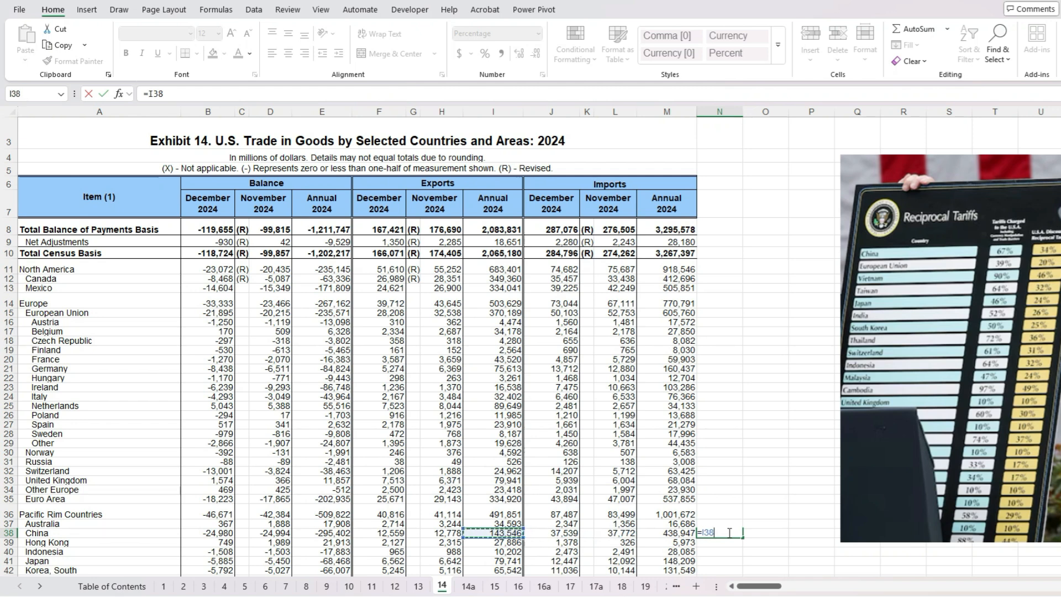
pyautogui.write('/')
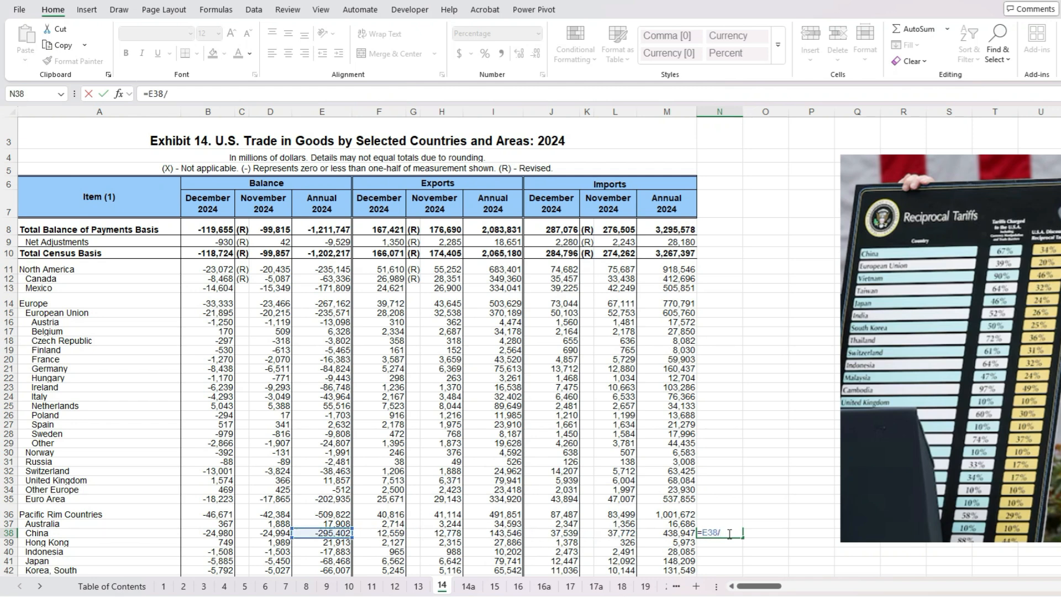
pyautogui.click(670, 535)
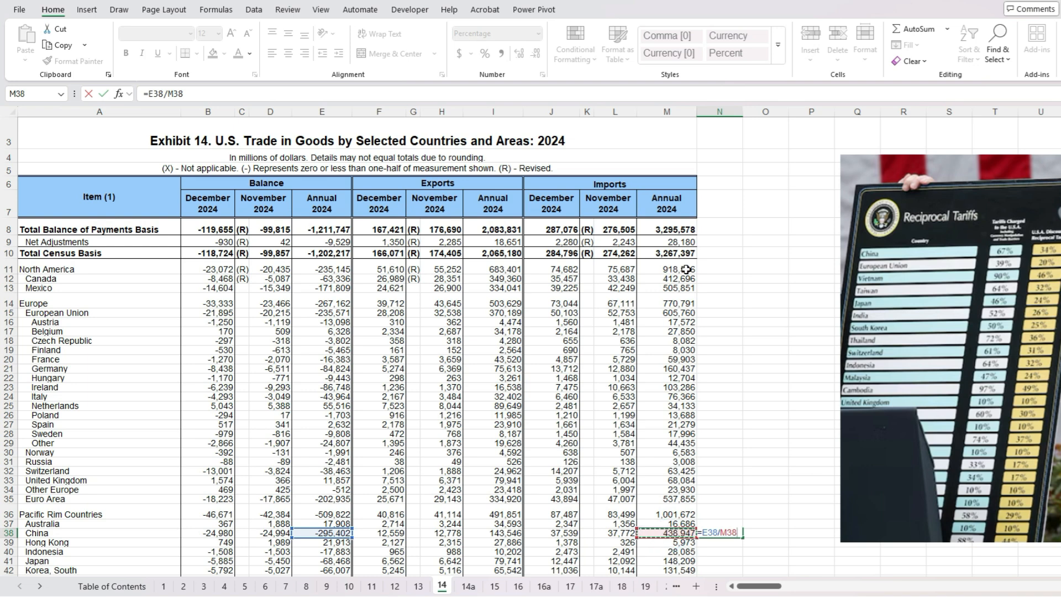
pyautogui.click(173, 94)
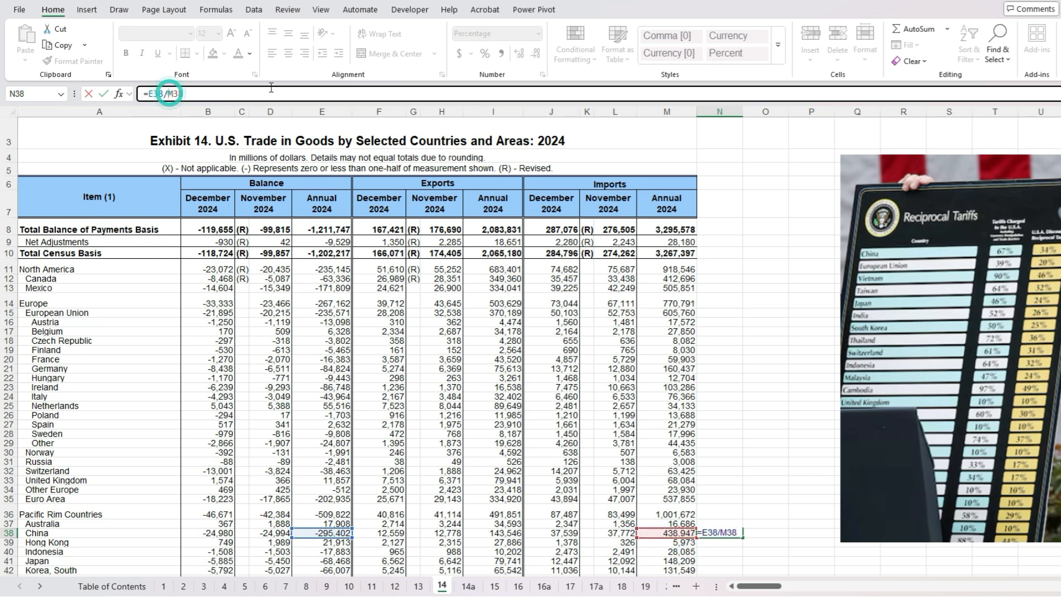
pyautogui.write('-')
pyautogui.hotkey('ctrl', 'Return')
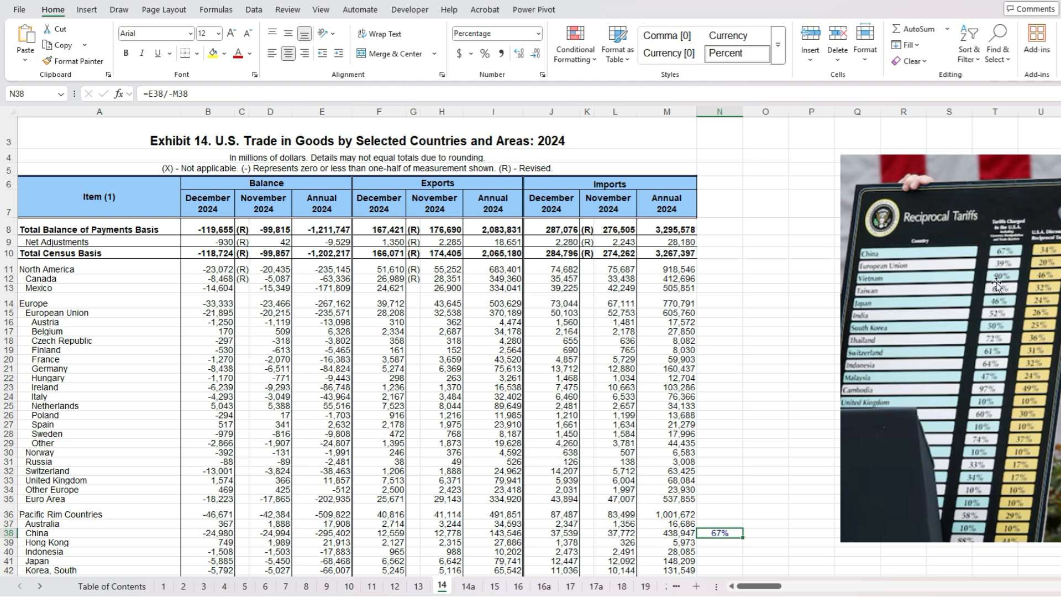
# - Calculate half of China's rate in O38 with the formula =N38/2
pyautogui.press('Right')
pyautogui.write('=/')
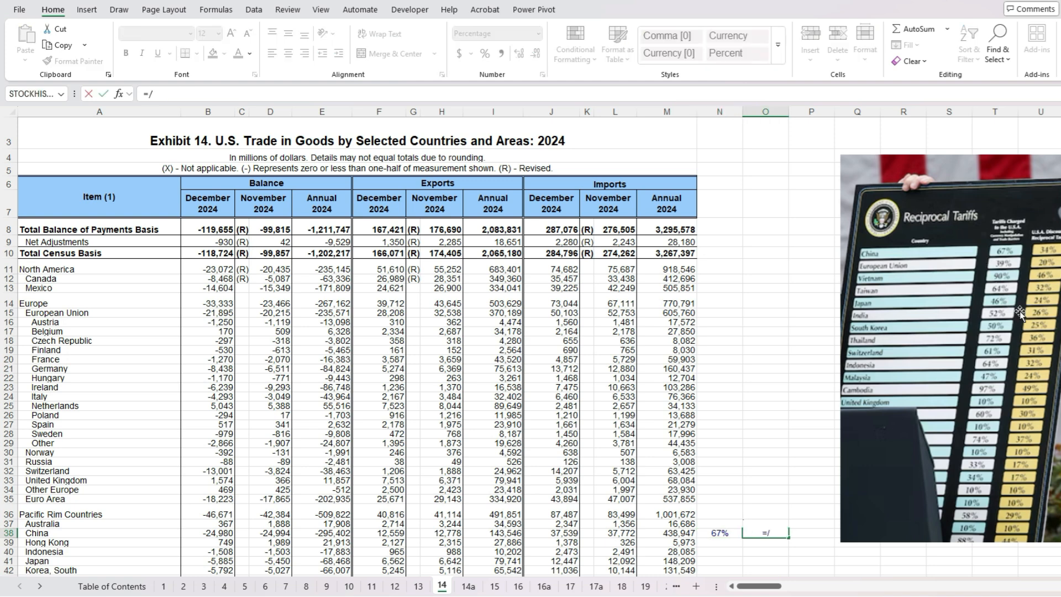
pyautogui.press('BackSpace')
pyautogui.press('Left')
pyautogui.write('/2')
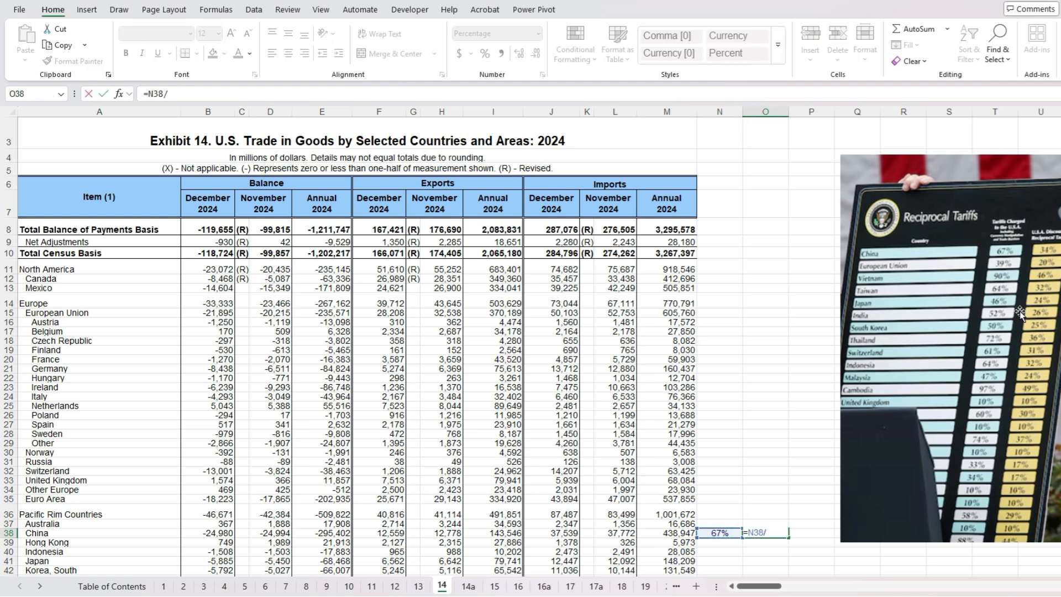
pyautogui.hotkey('ctrl', 'Return')
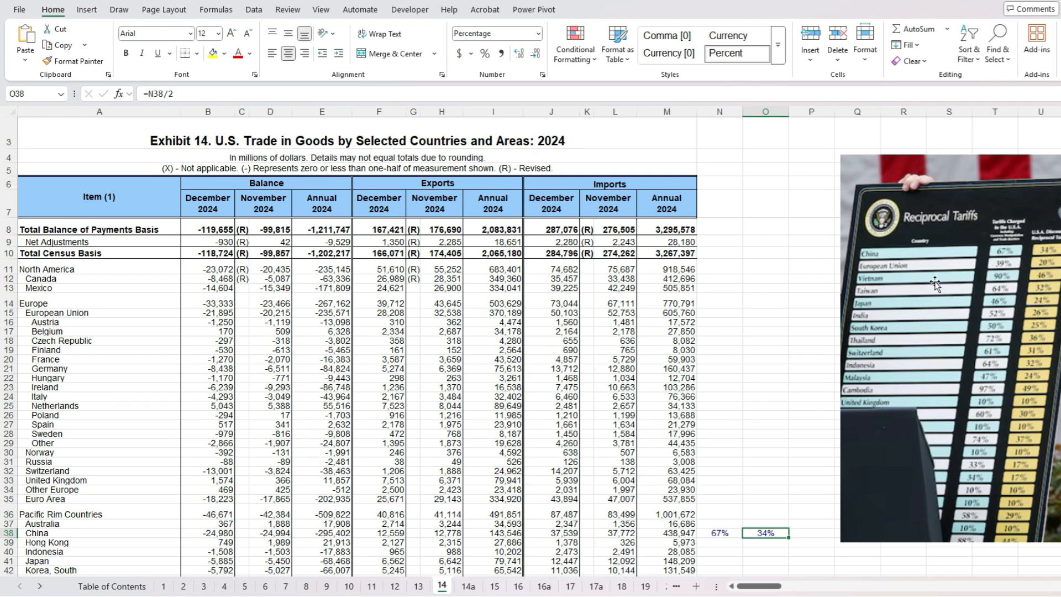
# - Copy the N38:O38 formulas to all country rows 11 through 67 and clear them from rows 68 and 69
pyautogui.moveTo(721, 530); pyautogui.dragTo(807, 261)
pyautogui.scroll(-2, 711, 385)
pyautogui.moveTo(713, 406); pyautogui.dragTo(740, 377)
pyautogui.scroll(-2, 740, 377)
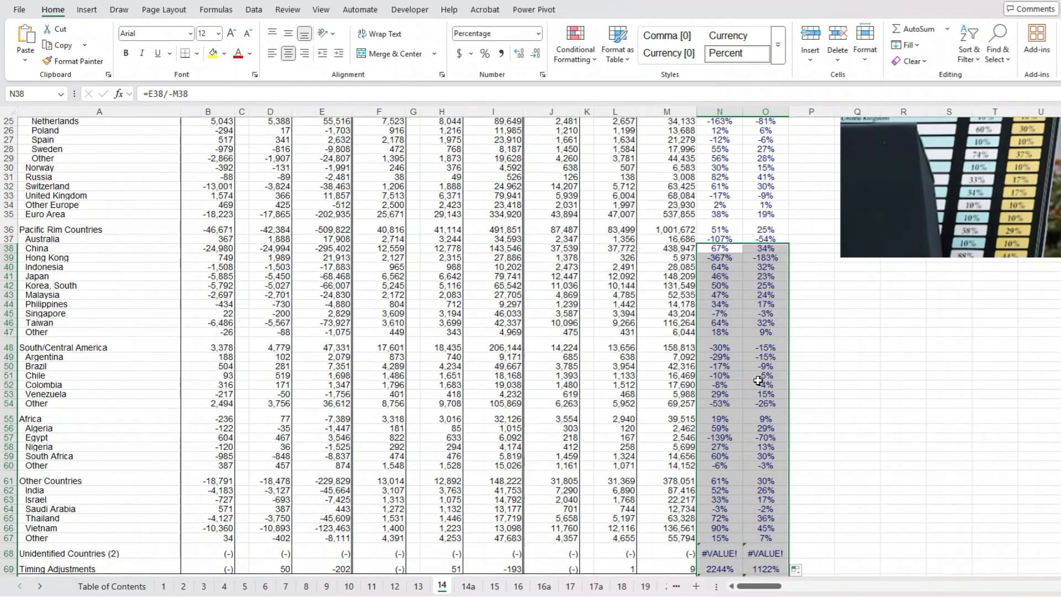
pyautogui.scroll(-4, 758, 381)
pyautogui.moveTo(739, 426); pyautogui.dragTo(769, 546)
# - Check Vietnam's halved rate in O66 and compare the rates with the tariff picture
pyautogui.click(765, 401)
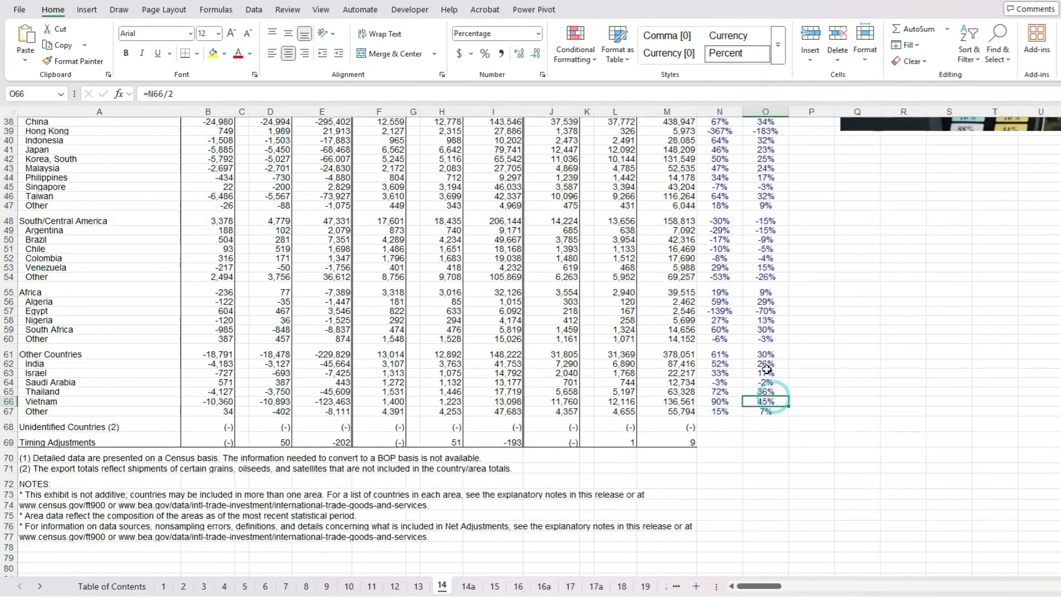
pyautogui.scroll(8, 764, 375)
pyautogui.scroll(4, 764, 375)
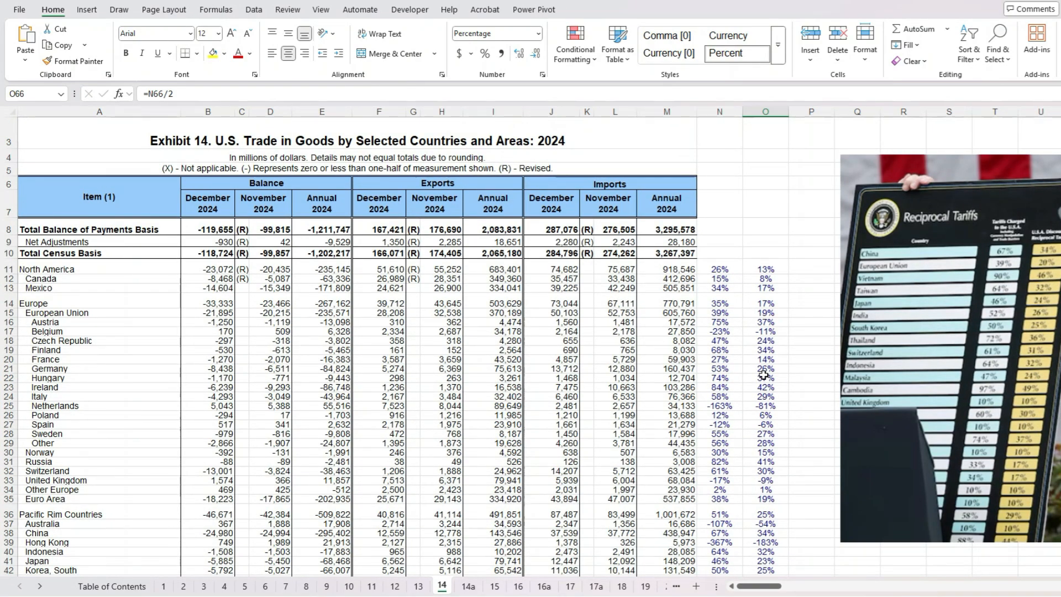
# - Apply a 10% minimum to Belgium's halved rate in P17 with the formula =MAX(O17,0.1)
pyautogui.click(801, 331)
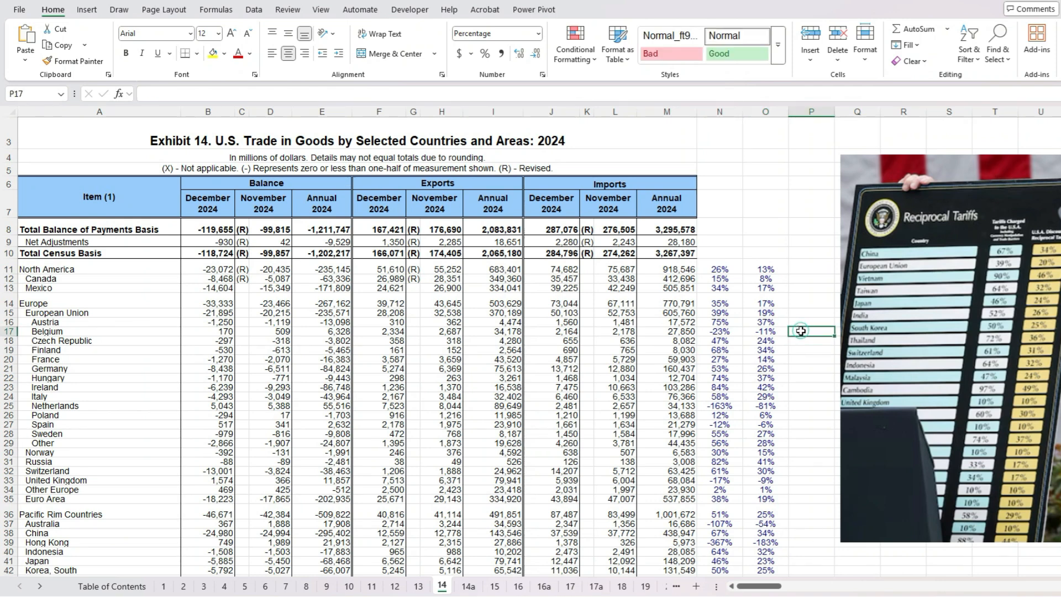
pyautogui.write('=max(')
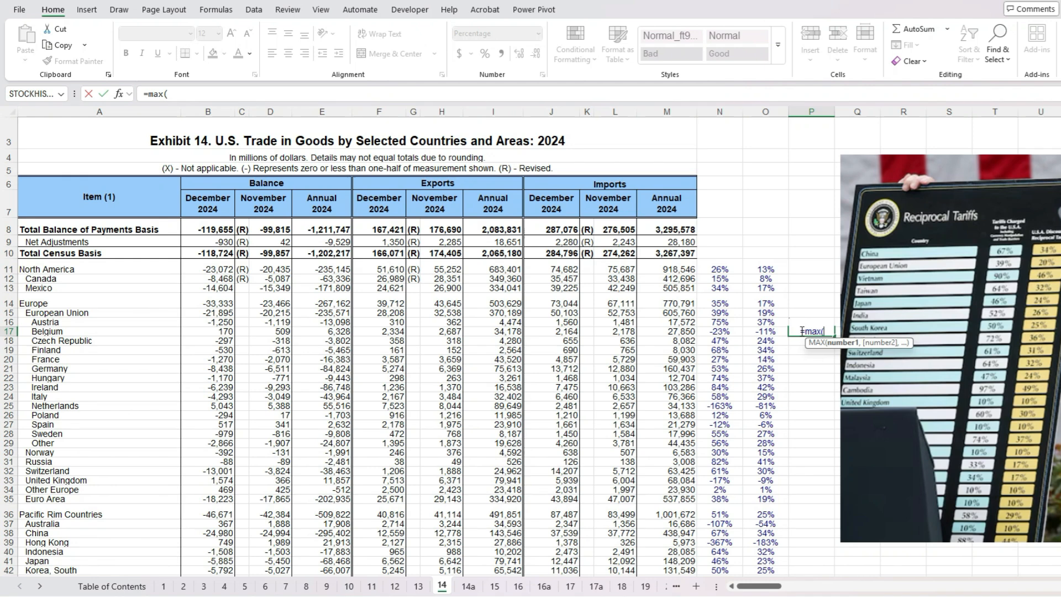
pyautogui.press('Left')
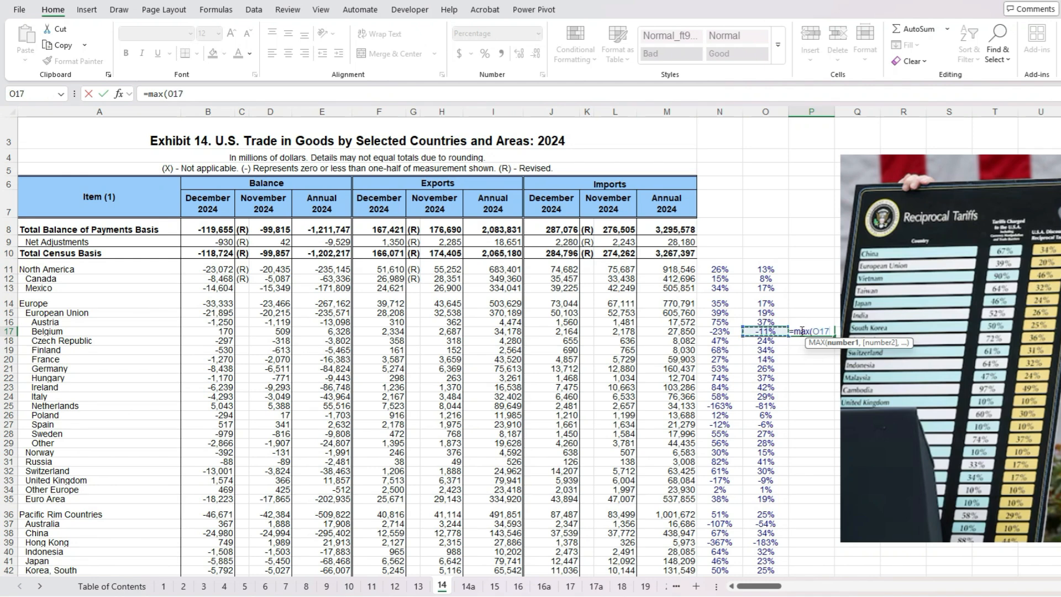
pyautogui.write(',')
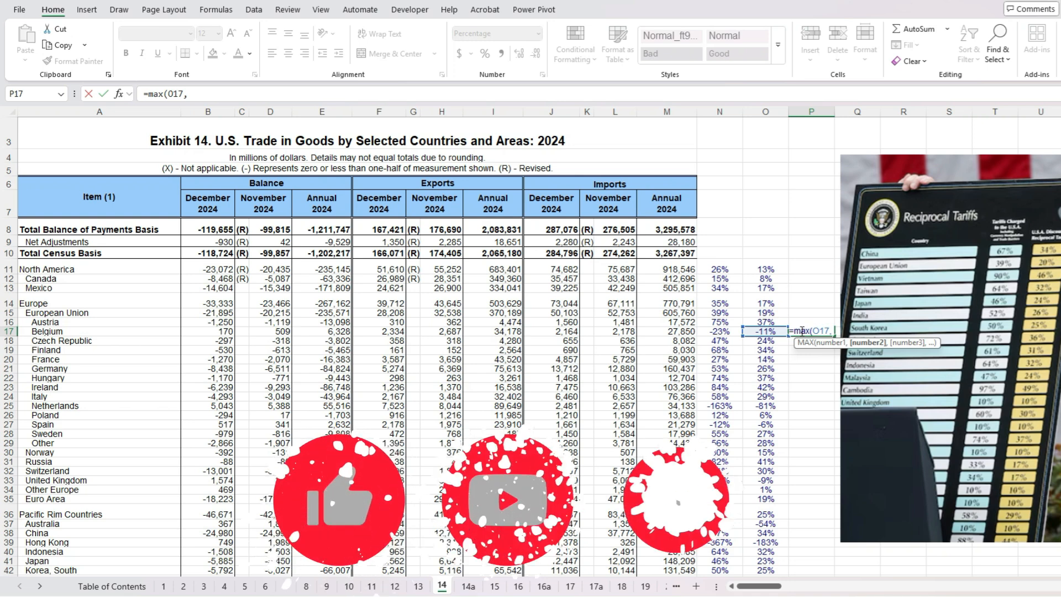
pyautogui.write('0.1')
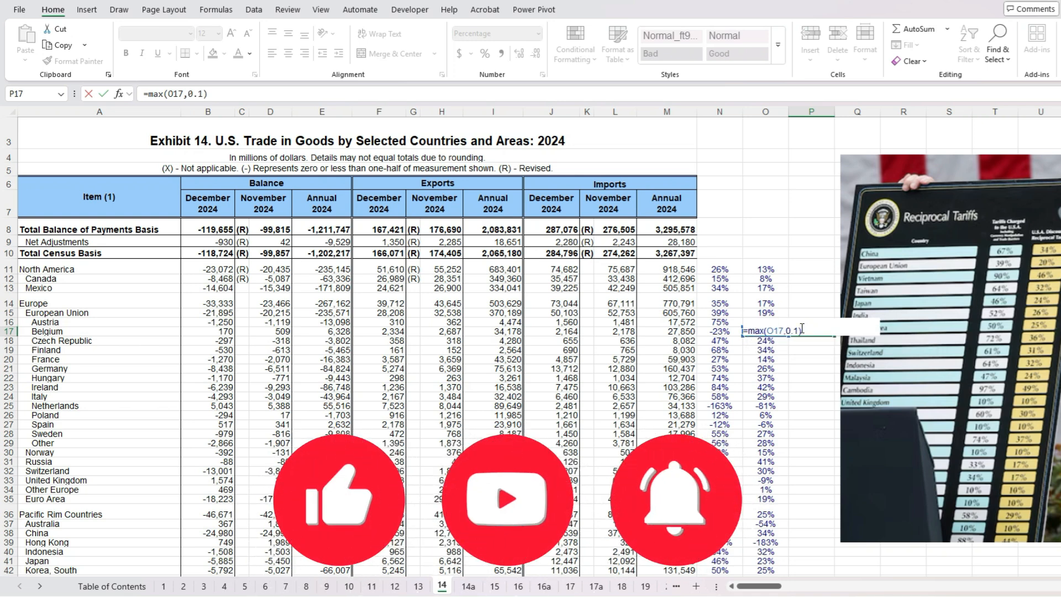
pyautogui.press('Return')
# - Copy the minimum-rate formula from P17 up to row 11 and down to row 67
pyautogui.click(808, 332)
pyautogui.moveTo(835, 336); pyautogui.dragTo(826, 269)
pyautogui.click(824, 324)
pyautogui.click(831, 333)
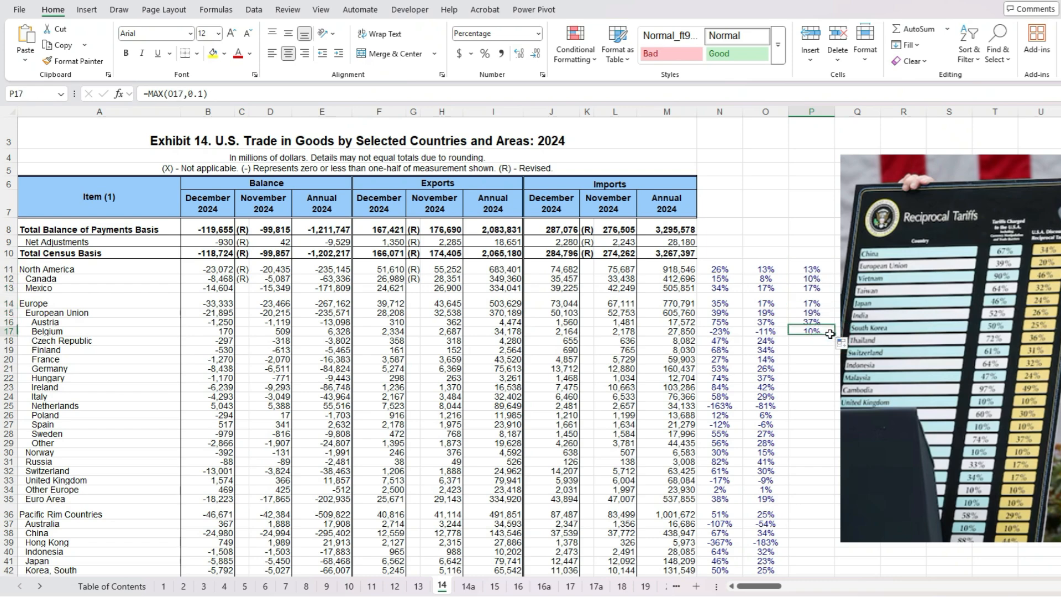
pyautogui.moveTo(835, 335); pyautogui.dragTo(839, 486)
pyautogui.scroll(5, 824, 383)
pyautogui.scroll(2, 823, 383)
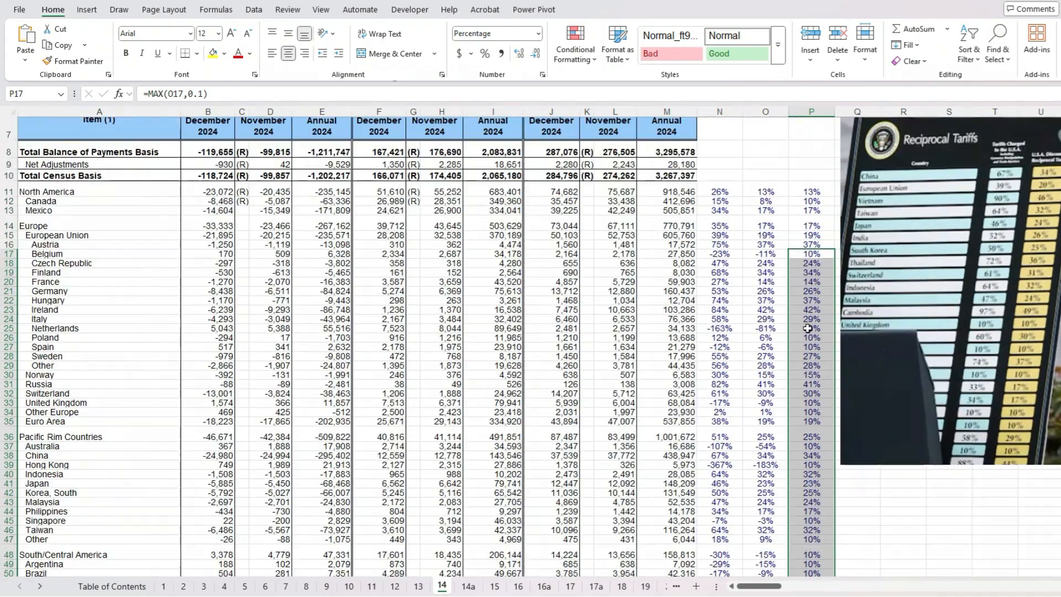
pyautogui.click(818, 253)
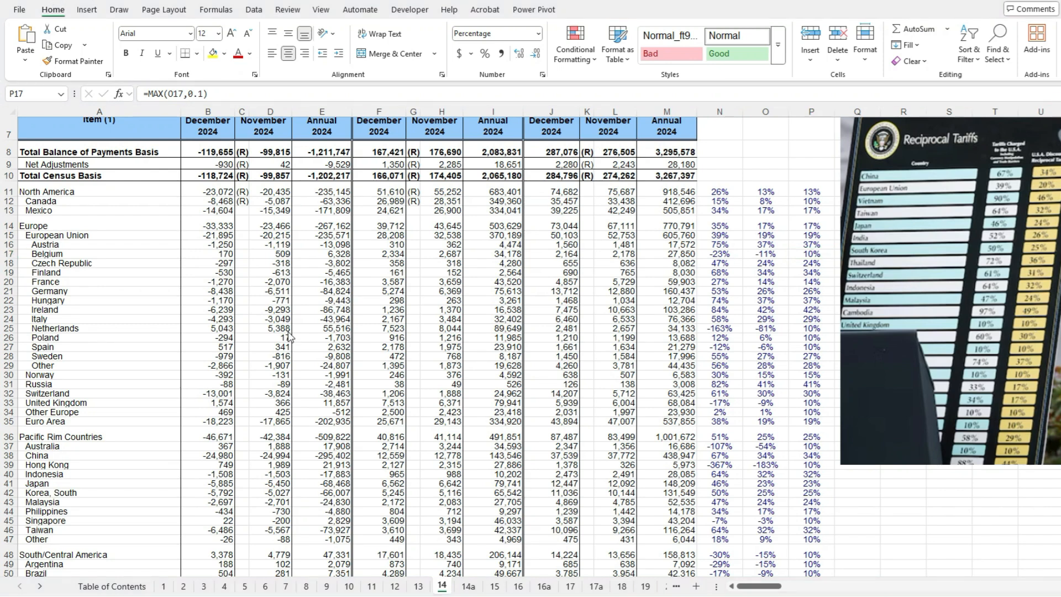
# - Examine the United Kingdom row and its calculated rates in N33, O33 and P33
pyautogui.click(188, 402)
pyautogui.click(10, 402)
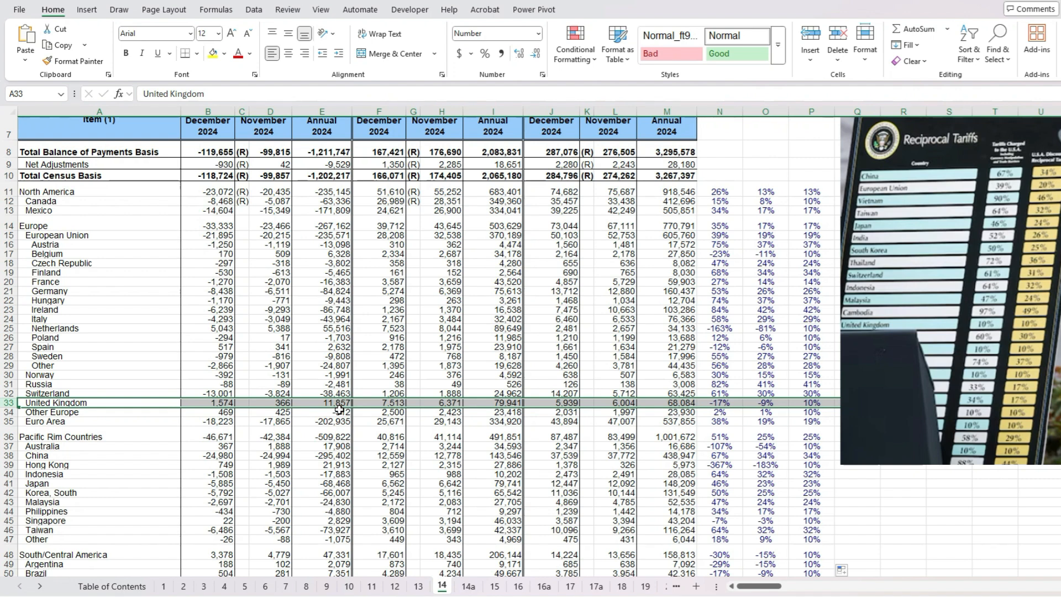
pyautogui.click(719, 403)
pyautogui.click(772, 403)
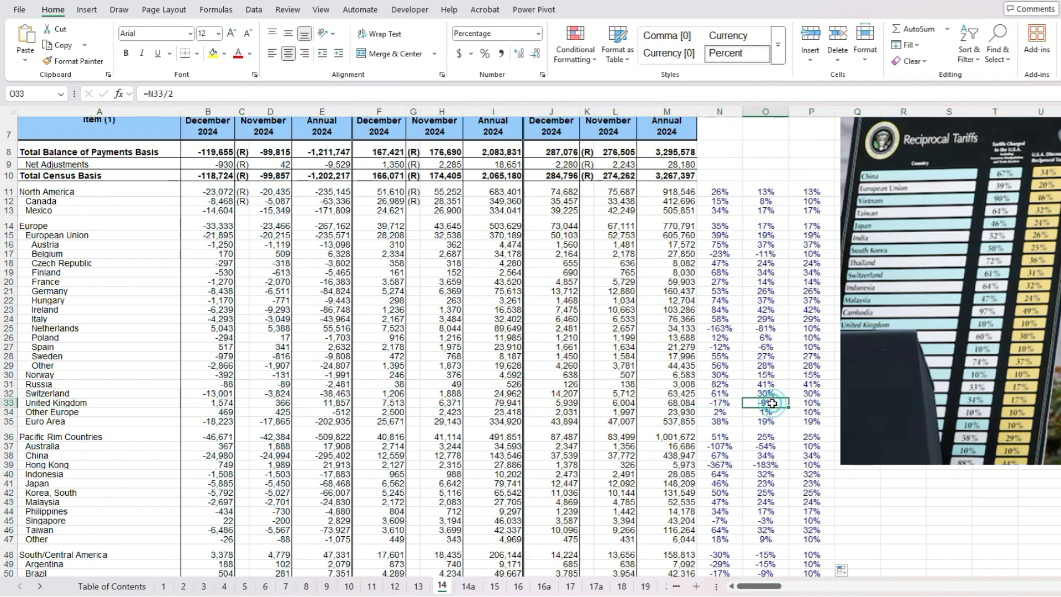
pyautogui.click(821, 405)
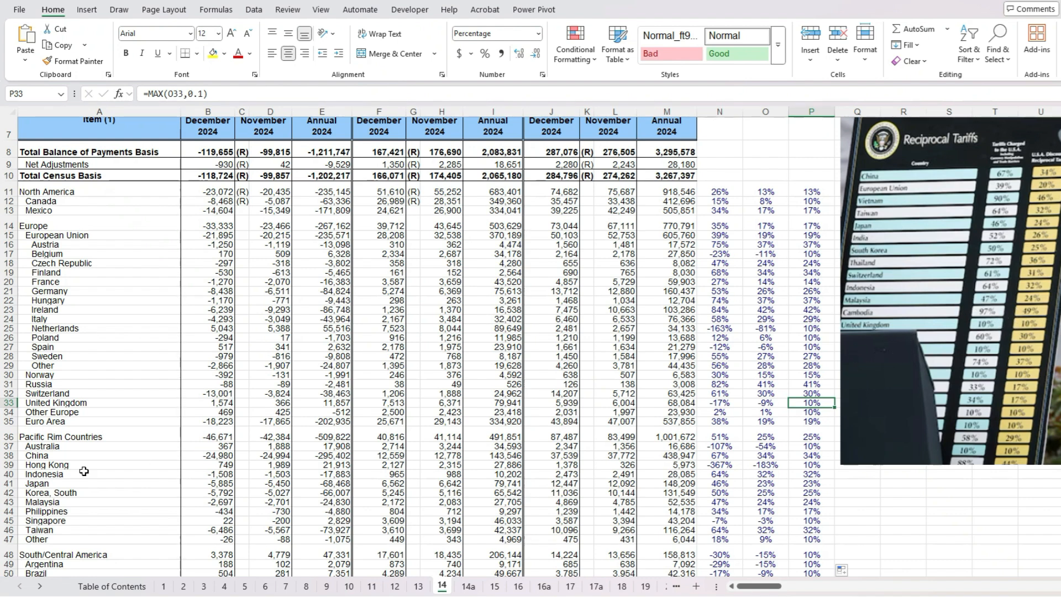
# - Highlight the China row and the European Union row to compare their trade figures and rates with other countries
pyautogui.scroll(-2, 43, 484)
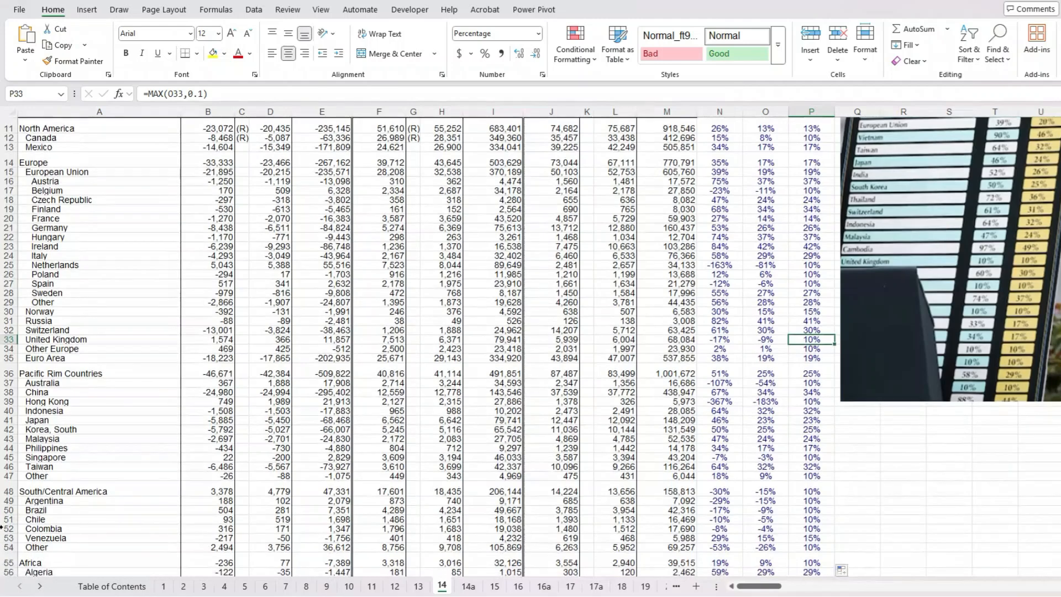
pyautogui.scroll(-4, 10, 525)
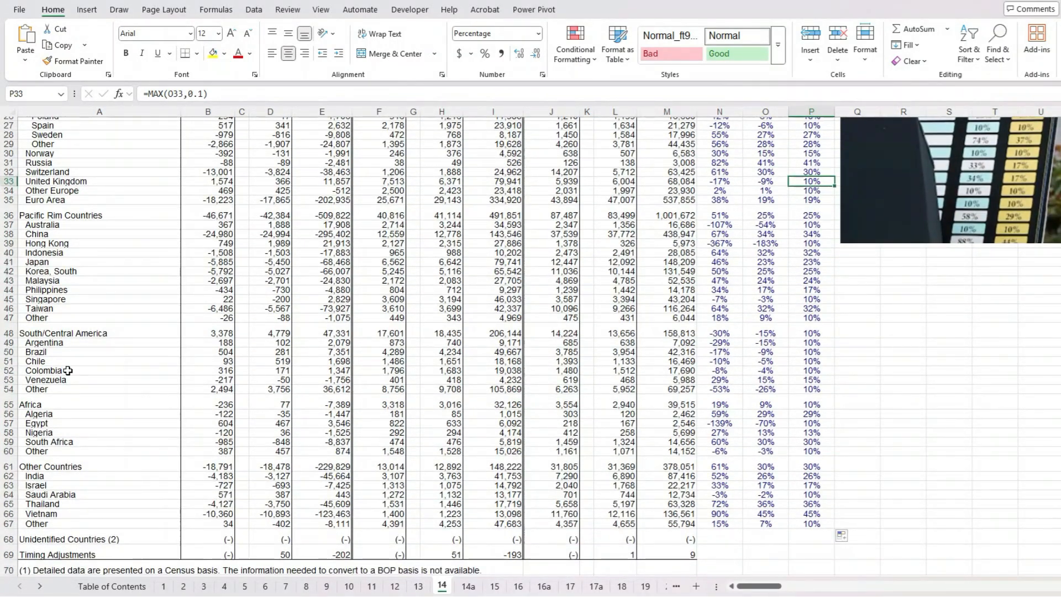
pyautogui.click(7, 233)
pyautogui.scroll(7, 793, 442)
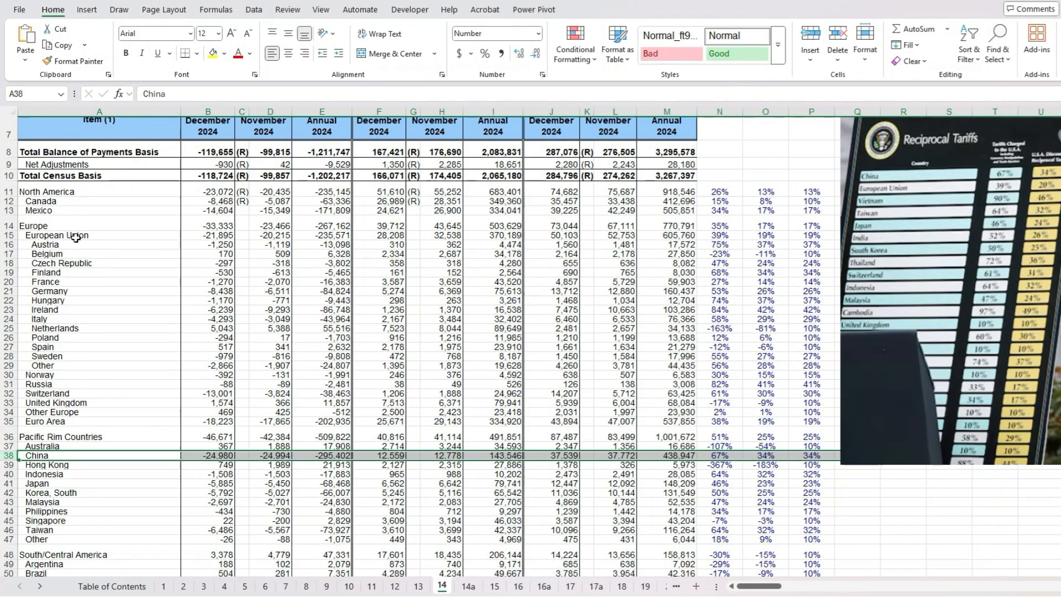
pyautogui.click(8, 236)
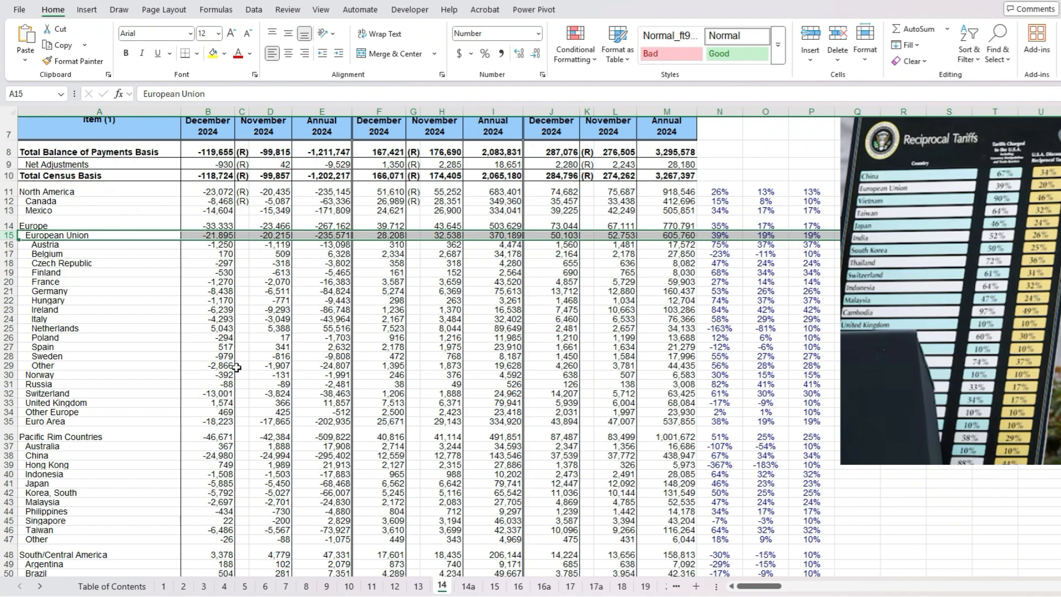
pyautogui.scroll(-3, 254, 361)
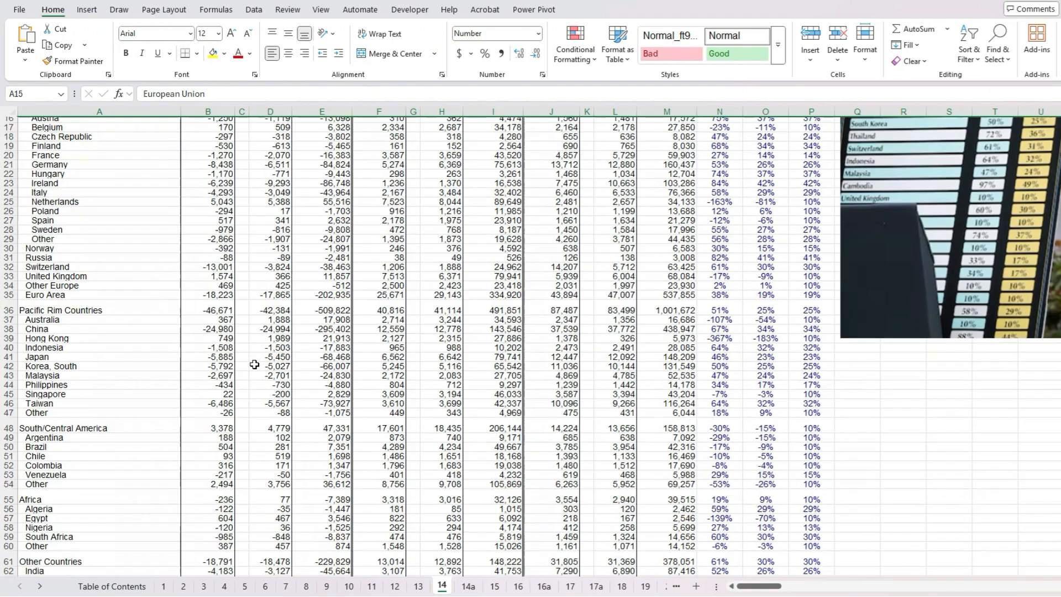
# - Highlight the Vietnam, Taiwan and Japan rows in turn to compare their calculated rates with the reciprocal tariffs chart
pyautogui.scroll(-4, 254, 365)
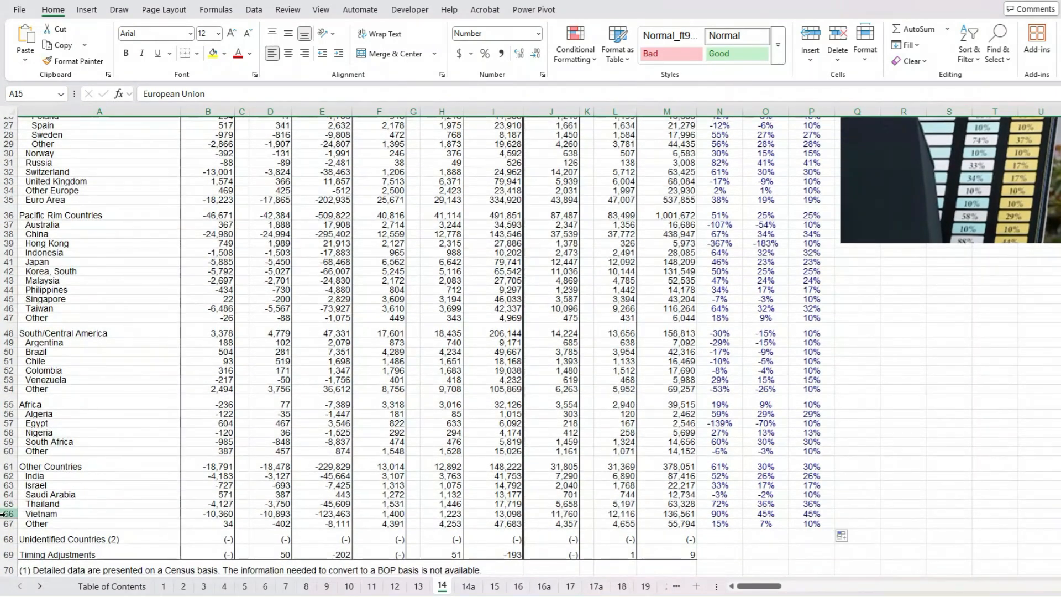
pyautogui.click(7, 513)
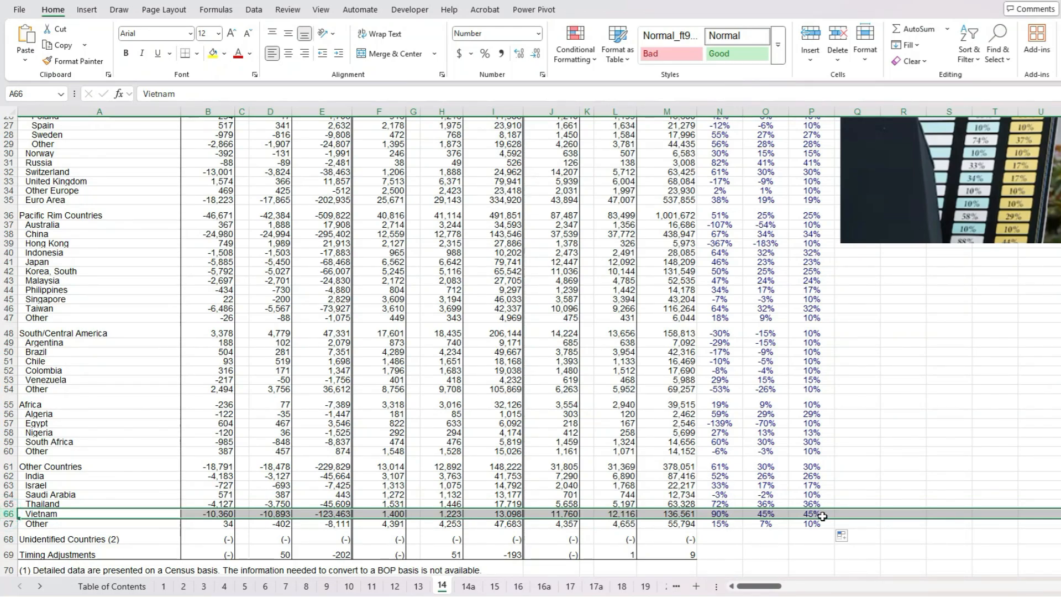
pyautogui.scroll(8, 848, 434)
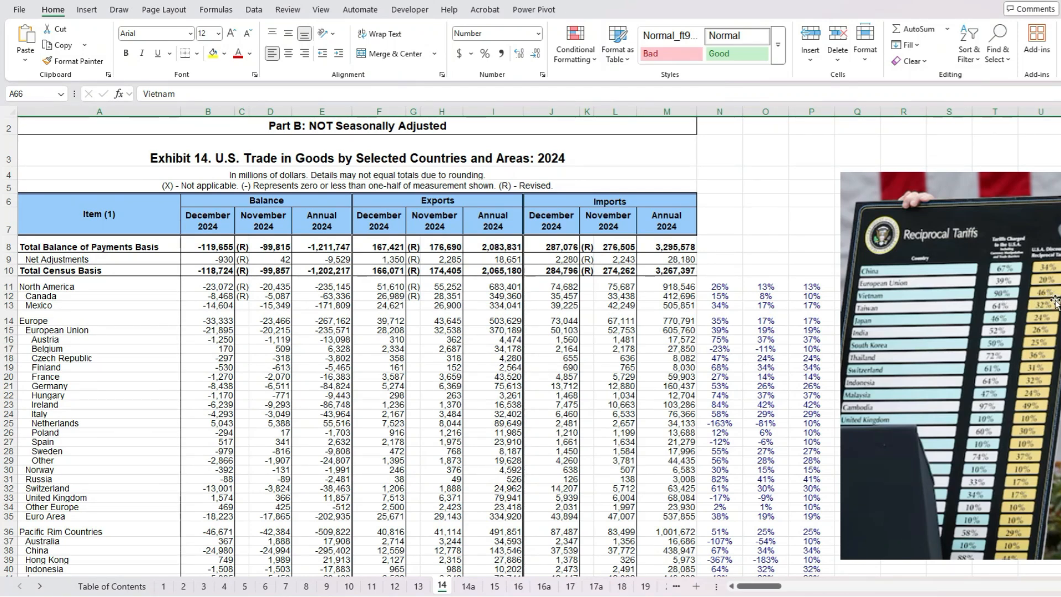
pyautogui.scroll(-1, 445, 421)
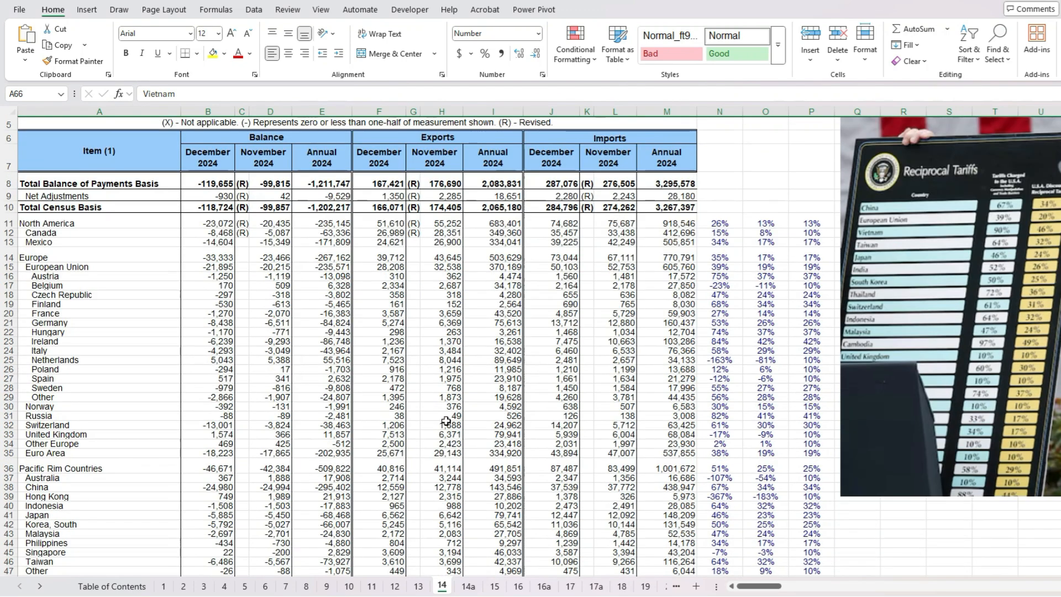
pyautogui.click(10, 560)
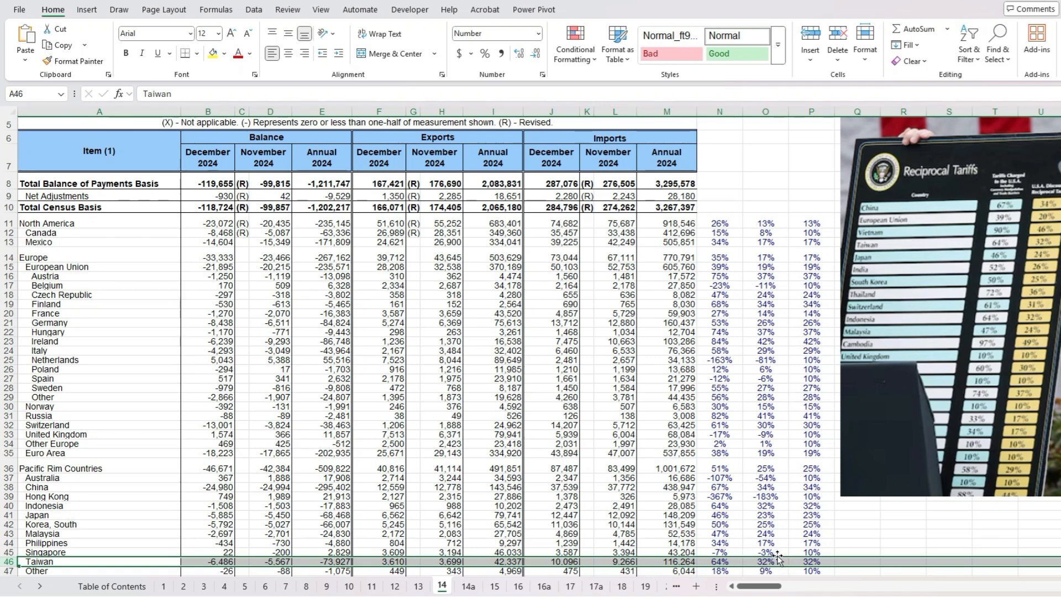
pyautogui.click(8, 514)
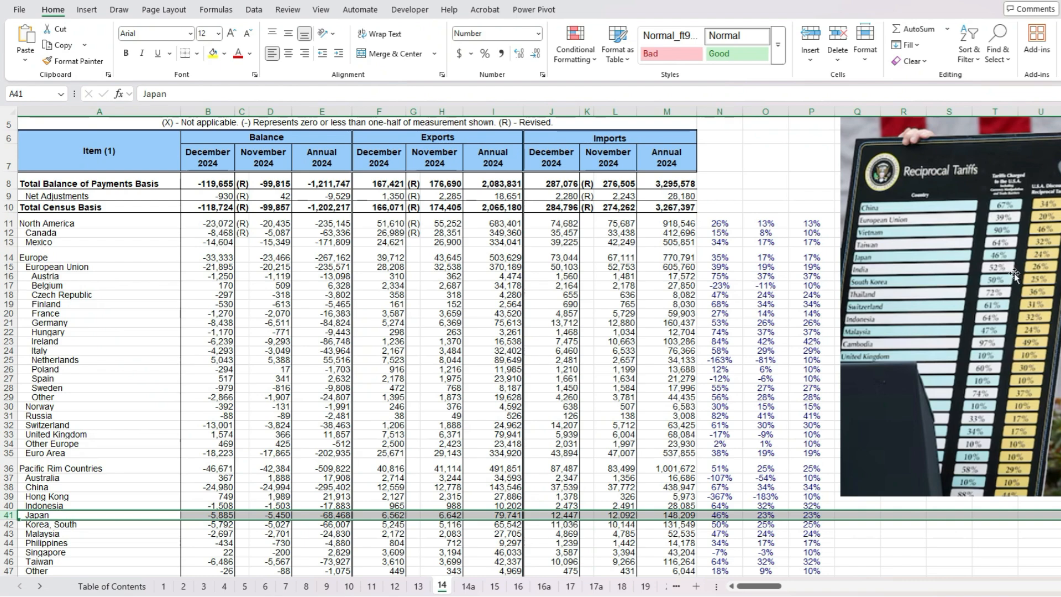
# - Highlight the India row and check its calculated rates against the announced figures in the reciprocal tariffs picture
pyautogui.scroll(-3, 197, 422)
pyautogui.scroll(-2, 86, 472)
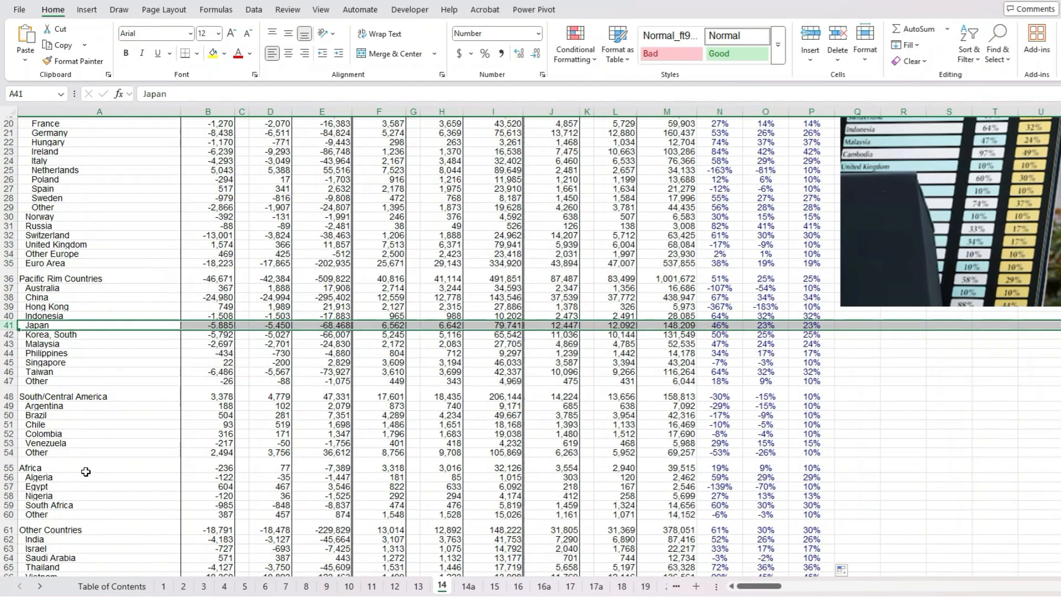
pyautogui.scroll(-1, 86, 471)
pyautogui.click(8, 507)
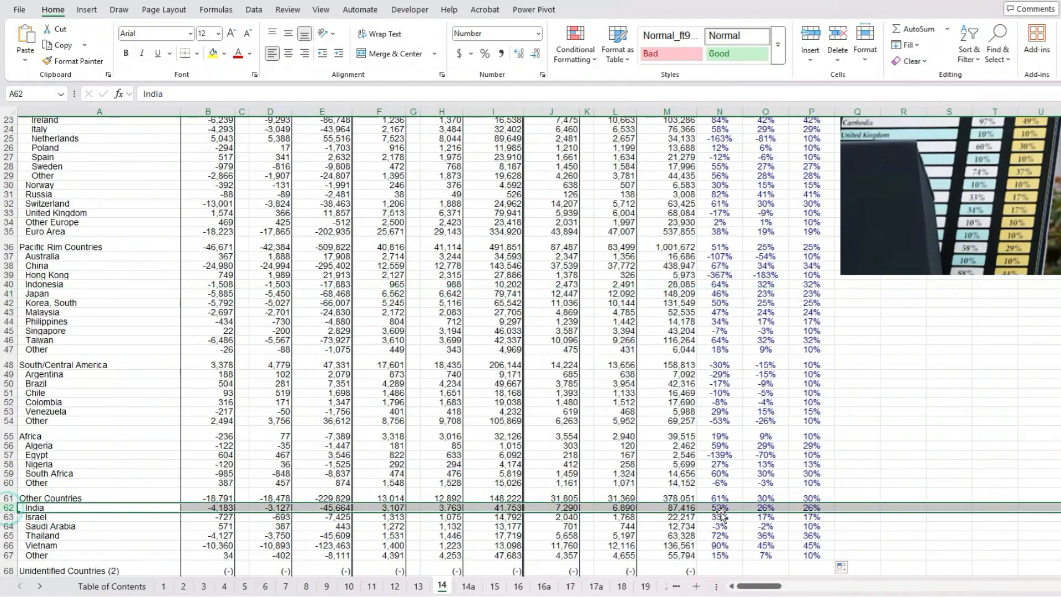
pyautogui.scroll(5, 854, 422)
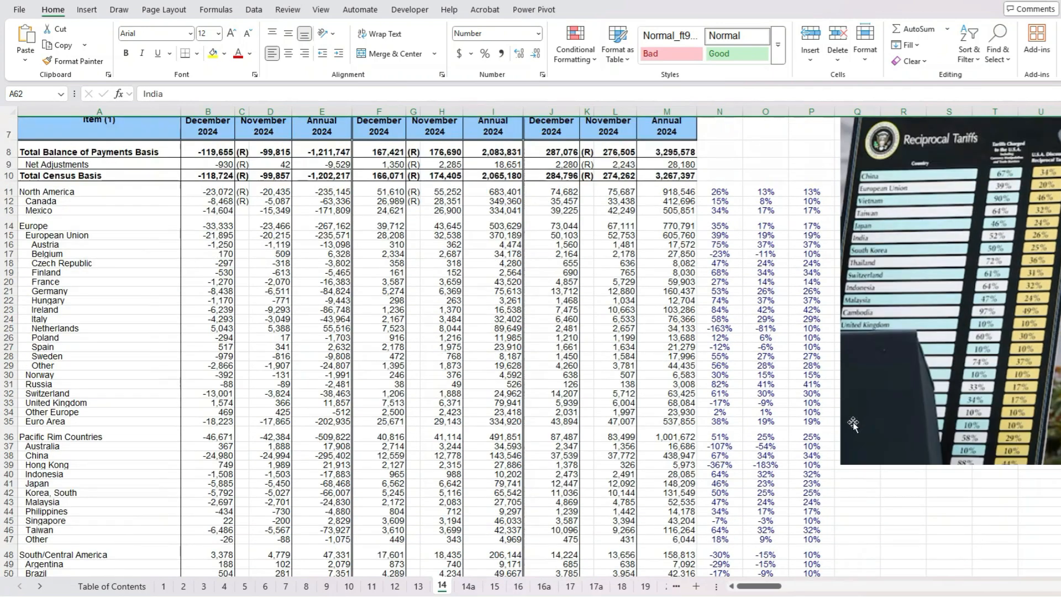
pyautogui.scroll(1, 854, 422)
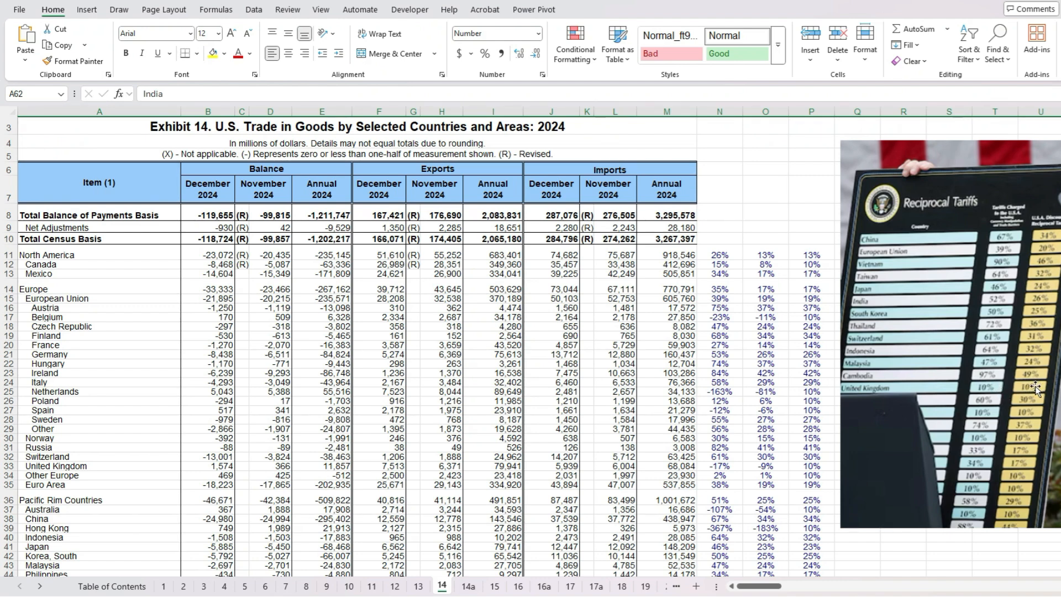
# - Review the annual balance and annual import columns, along with Belgium's rate formulas in N17, O17 and P17
pyautogui.click(827, 324)
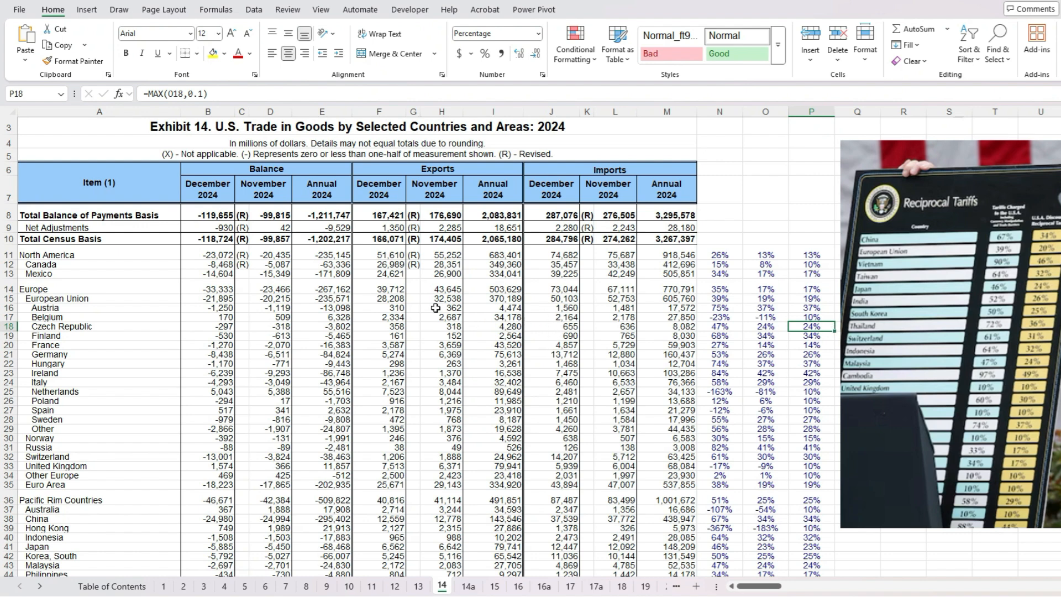
pyautogui.click(318, 108)
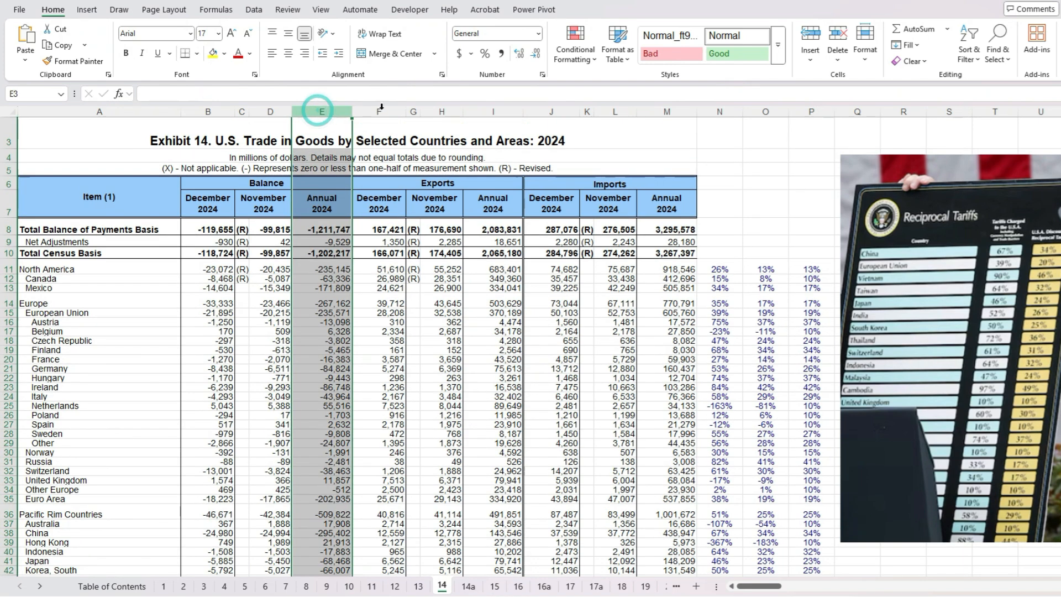
pyautogui.click(678, 109)
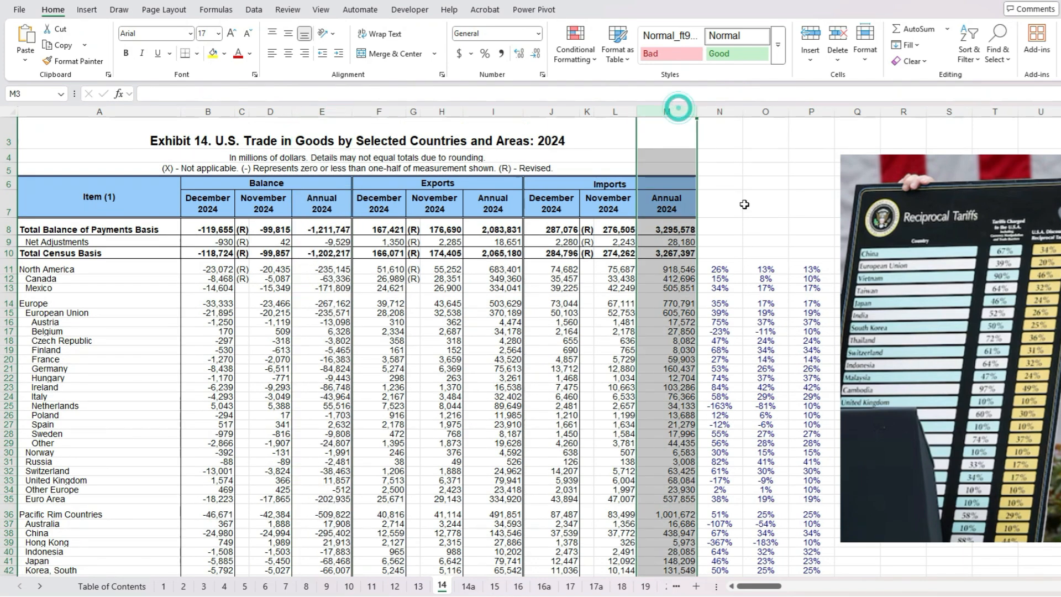
pyautogui.click(731, 331)
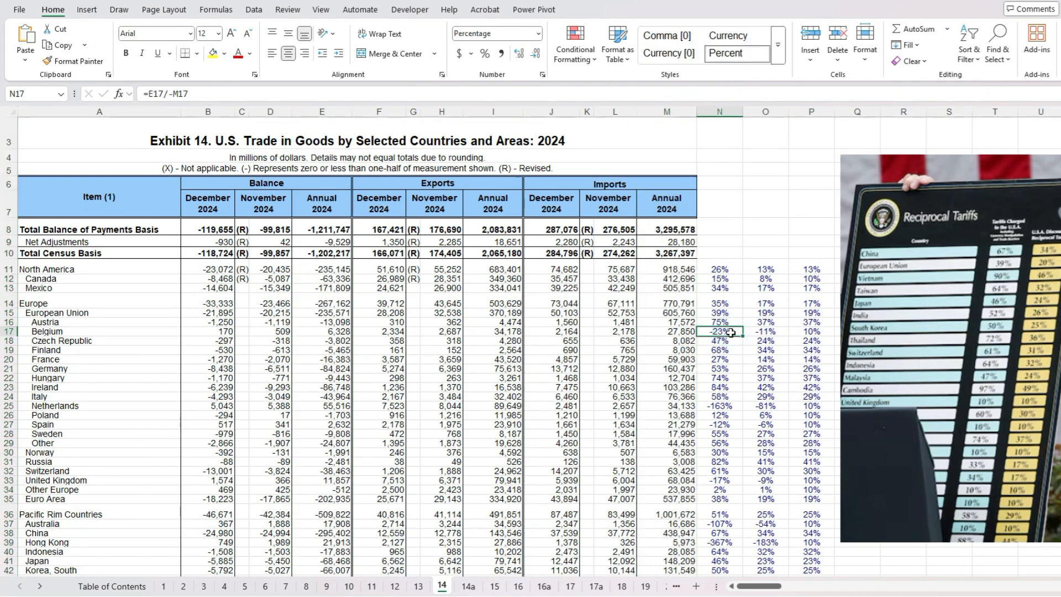
pyautogui.click(766, 331)
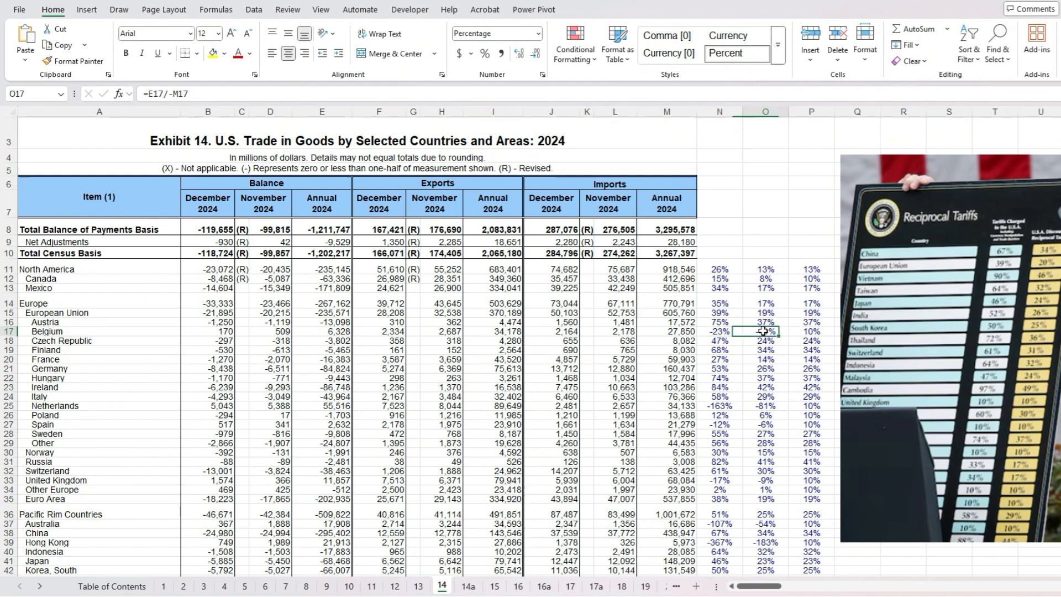
pyautogui.click(820, 333)
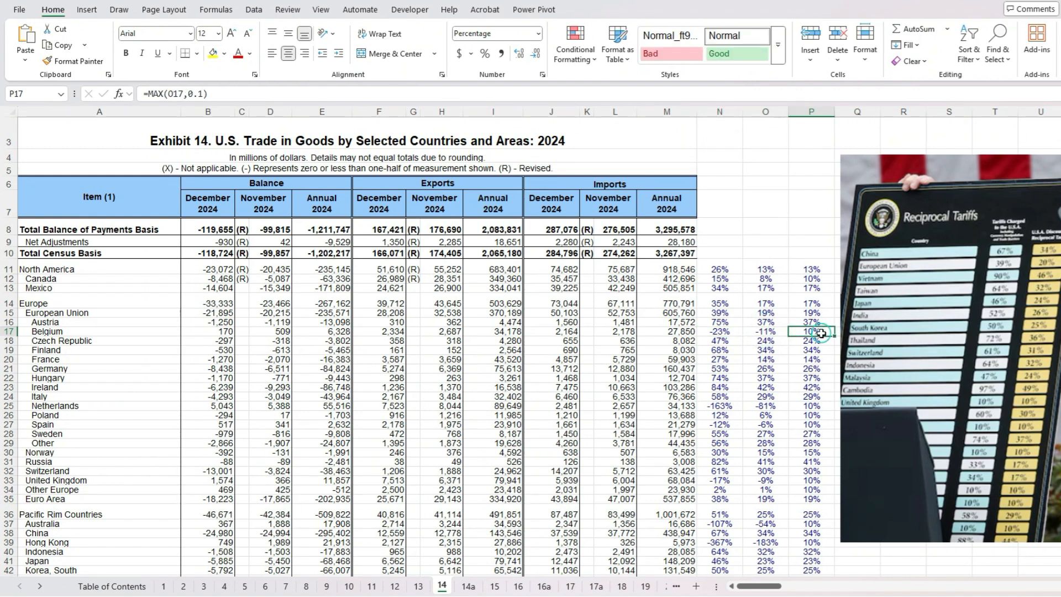